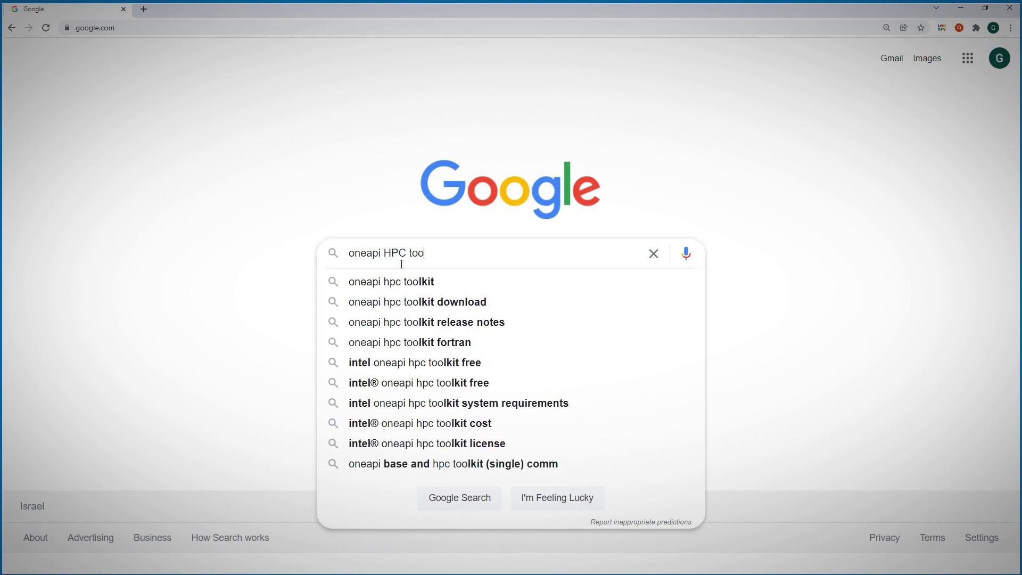
Run the Google search for 'oneapi HPC toolkit' from the suggestion list.
{"action": "key", "text": "Down"}
{"action": "key", "text": "Return"}
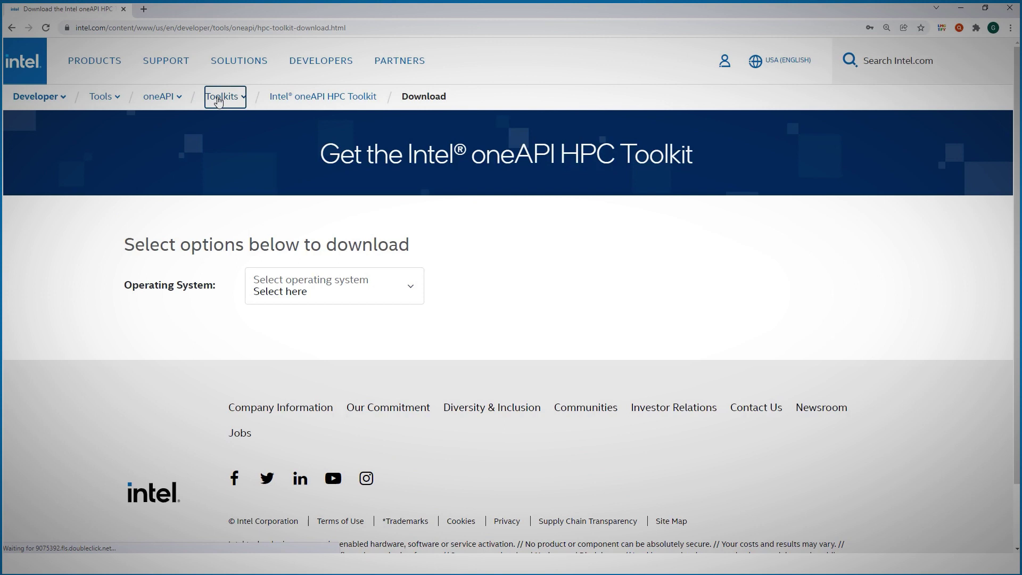
Open the oneAPI HPC Toolkit page from Toolkits and browse its What's Included section.
{"action": "left_click", "coordinate": [218, 102]}
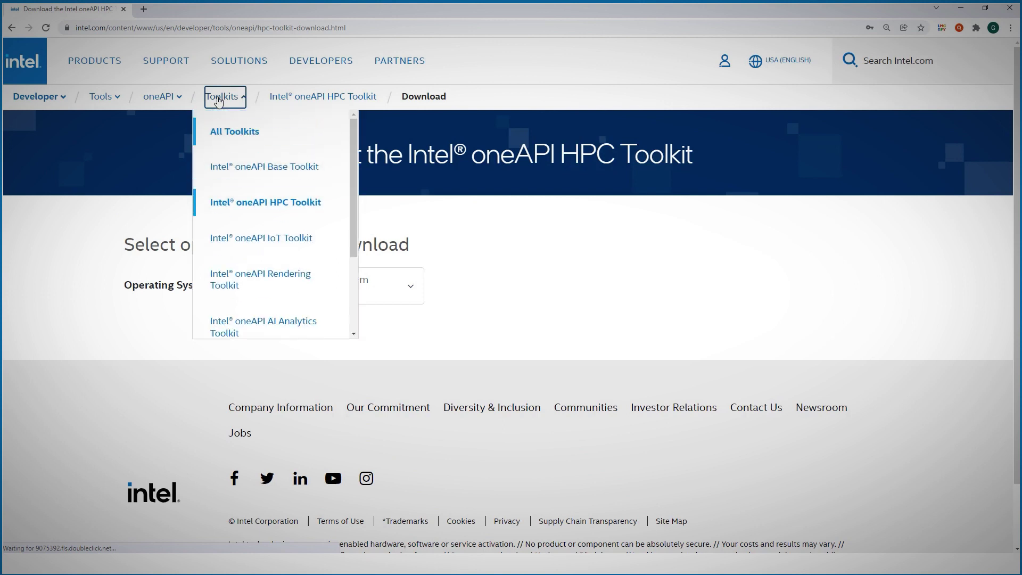
{"action": "left_click", "coordinate": [276, 206]}
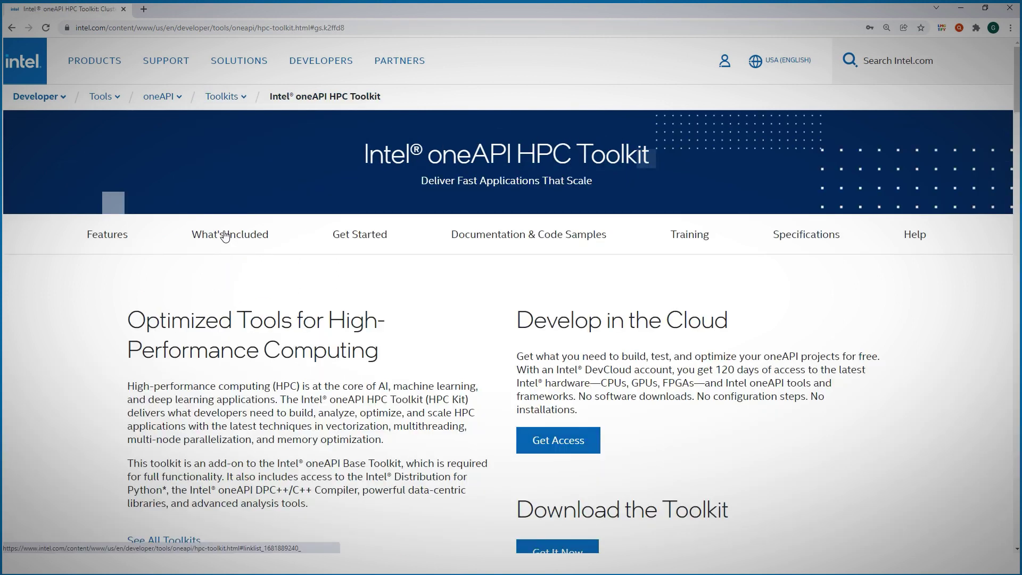
{"action": "left_click", "coordinate": [225, 237]}
{"action": "scroll", "coordinate": [226, 199], "scroll_direction": "down", "scroll_amount": 1}
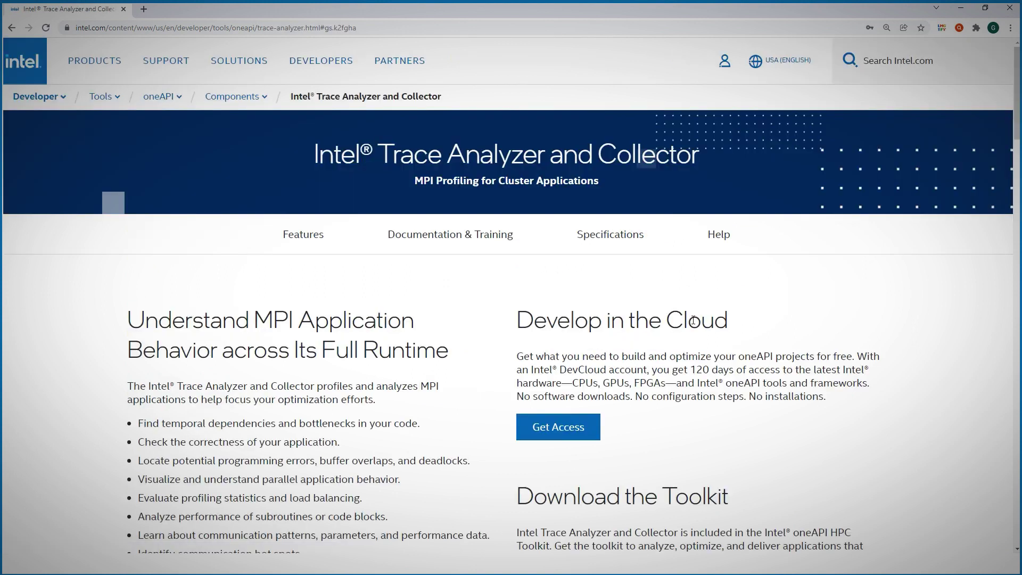
{"action": "double_click", "coordinate": [687, 320]}
{"action": "left_click", "coordinate": [564, 320], "text": "shift"}
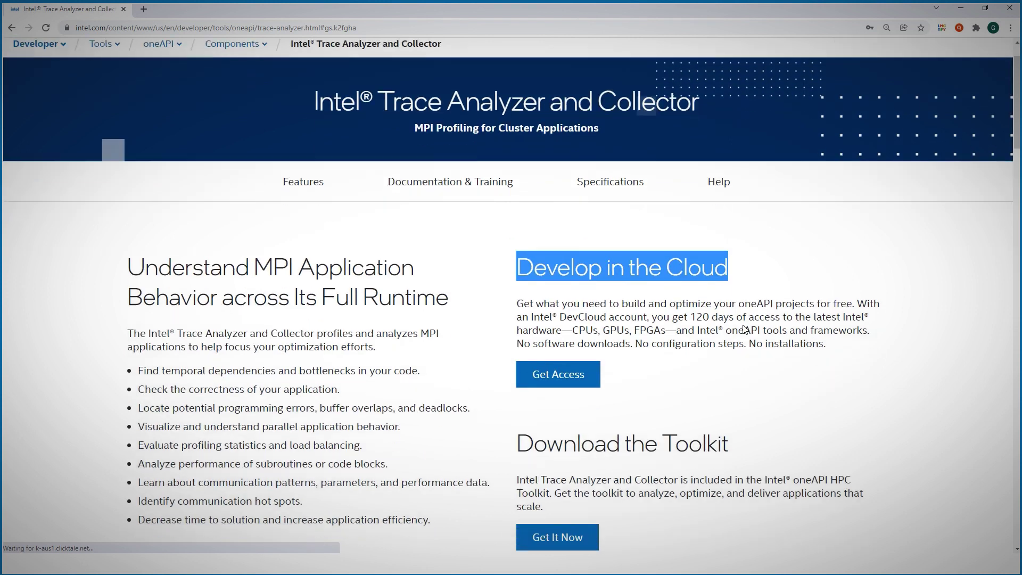
{"action": "scroll", "coordinate": [742, 328], "scroll_direction": "down", "scroll_amount": 2}
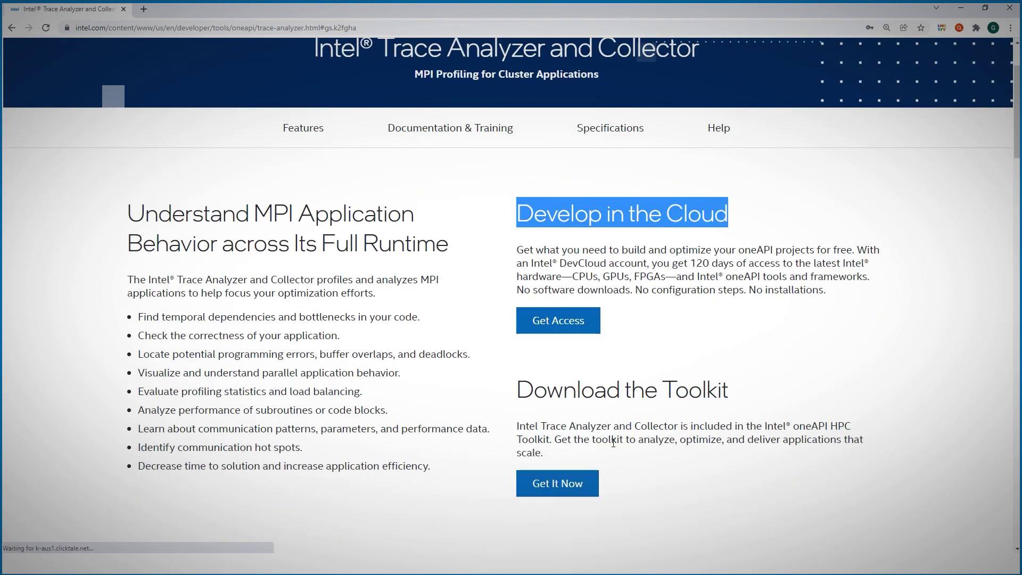
{"action": "scroll", "coordinate": [613, 443], "scroll_direction": "down", "scroll_amount": 5}
{"action": "scroll", "coordinate": [639, 312], "scroll_direction": "down", "scroll_amount": 5}
{"action": "scroll", "coordinate": [579, 311], "scroll_direction": "down", "scroll_amount": 4}
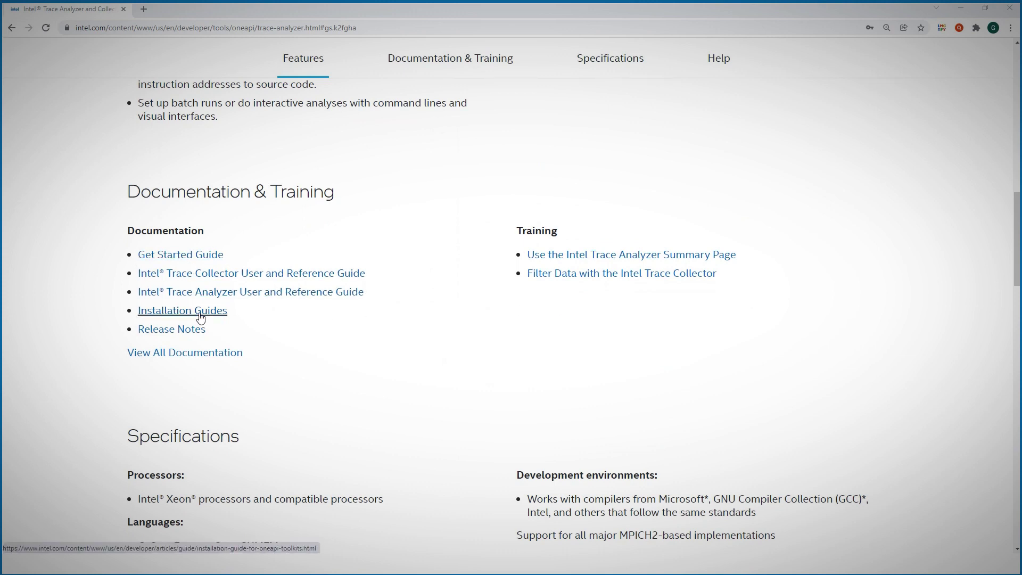
Open the 'Trace Your MPI Application' guide from the Get Started page.
{"action": "left_click", "coordinate": [185, 256]}
{"action": "scroll", "coordinate": [228, 260], "scroll_direction": "down", "scroll_amount": 2}
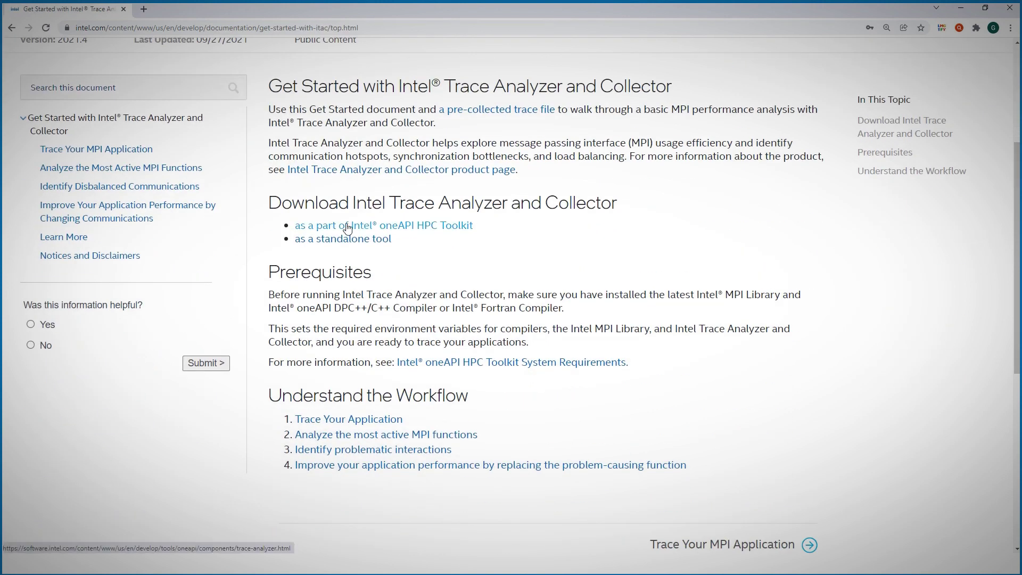
{"action": "scroll", "coordinate": [459, 273], "scroll_direction": "down", "scroll_amount": 3}
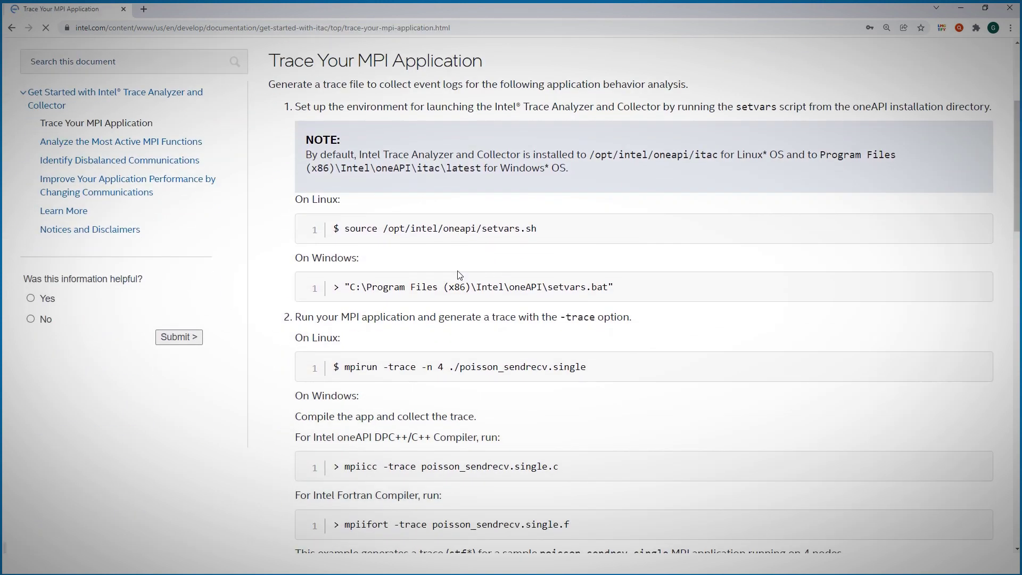
{"action": "scroll", "coordinate": [489, 333], "scroll_direction": "down", "scroll_amount": 5}
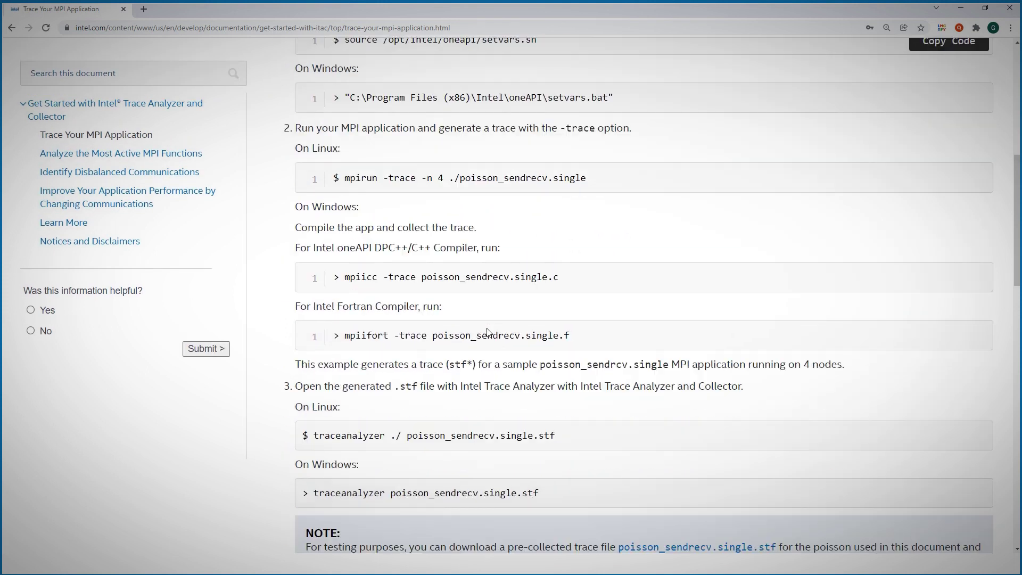
{"action": "scroll", "coordinate": [487, 328], "scroll_direction": "down", "scroll_amount": 4}
{"action": "scroll", "coordinate": [487, 328], "scroll_direction": "down", "scroll_amount": 2}
{"action": "scroll", "coordinate": [487, 329], "scroll_direction": "down", "scroll_amount": 3}
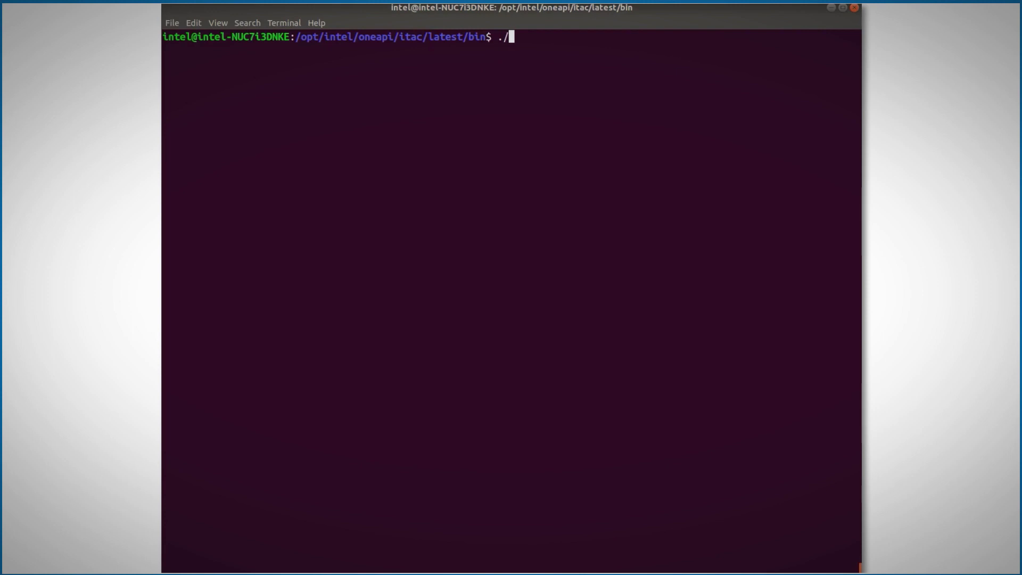
{"action": "type", "text": "ace"}
{"action": "type", "text": "analyzer"}
Run ./traceanalyzer from /opt/intel/oneapi/itac/latest/bin.
{"action": "key", "text": "Return"}
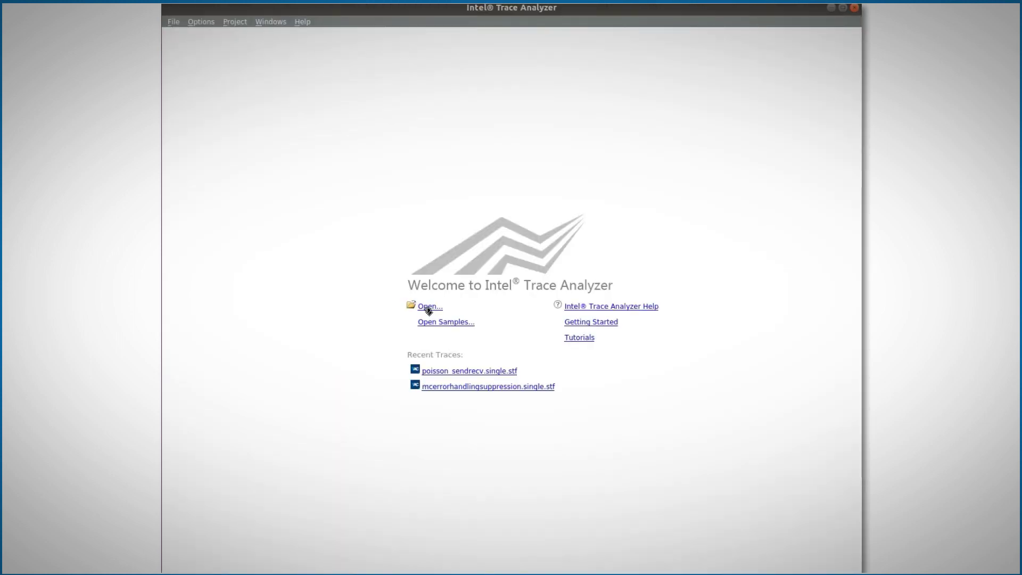
Open the vtcounterscopec example trace from the examples folder, then close its summary.
{"action": "left_click", "coordinate": [428, 307]}
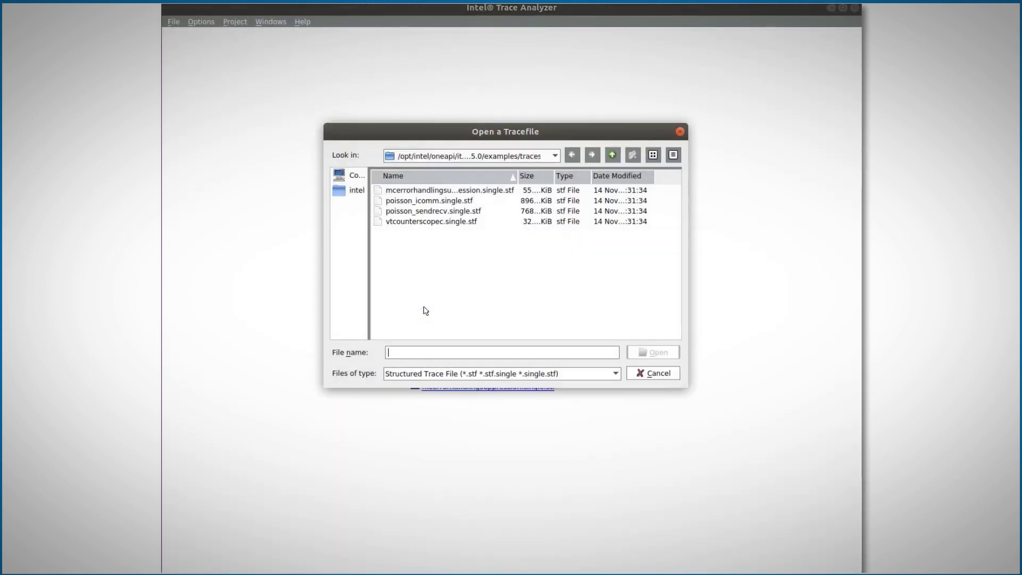
{"action": "left_click", "coordinate": [474, 156]}
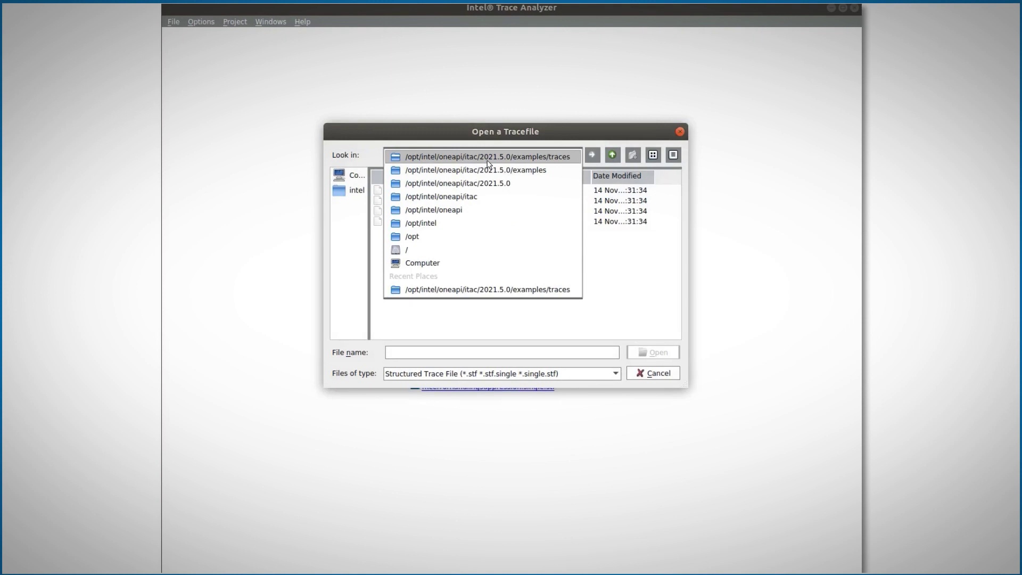
{"action": "left_click", "coordinate": [569, 160]}
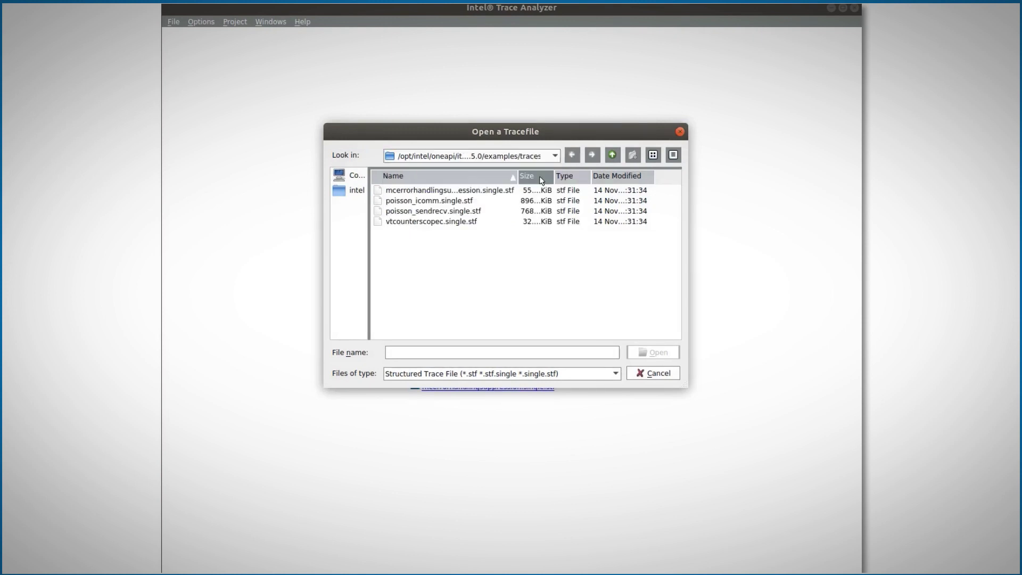
{"action": "double_click", "coordinate": [476, 223]}
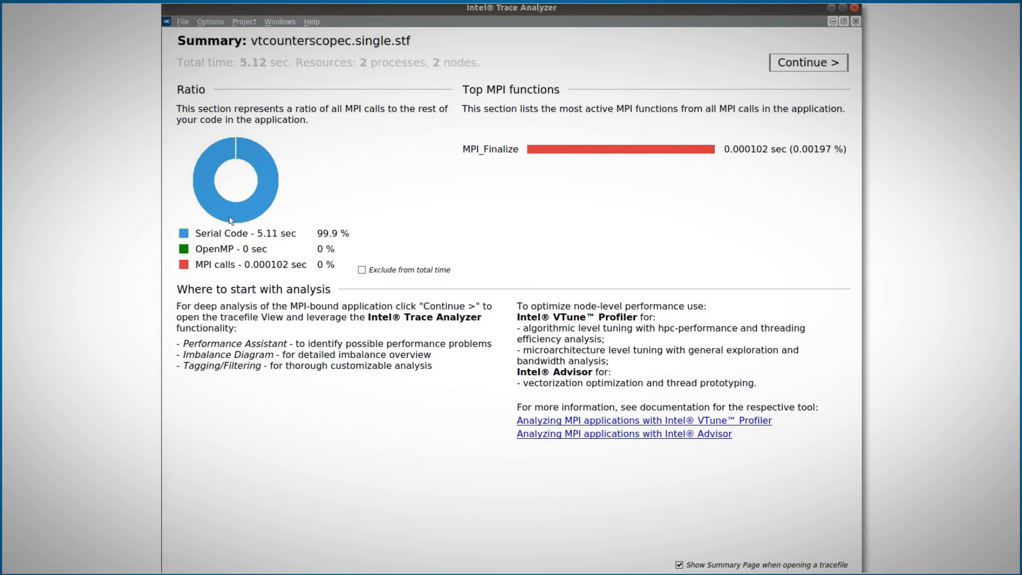
{"action": "left_click", "coordinate": [855, 21]}
Open and close the mcerrorhandlingsuppression trace, then open poisson_sendrecv.single.stf.
{"action": "left_click", "coordinate": [427, 302]}
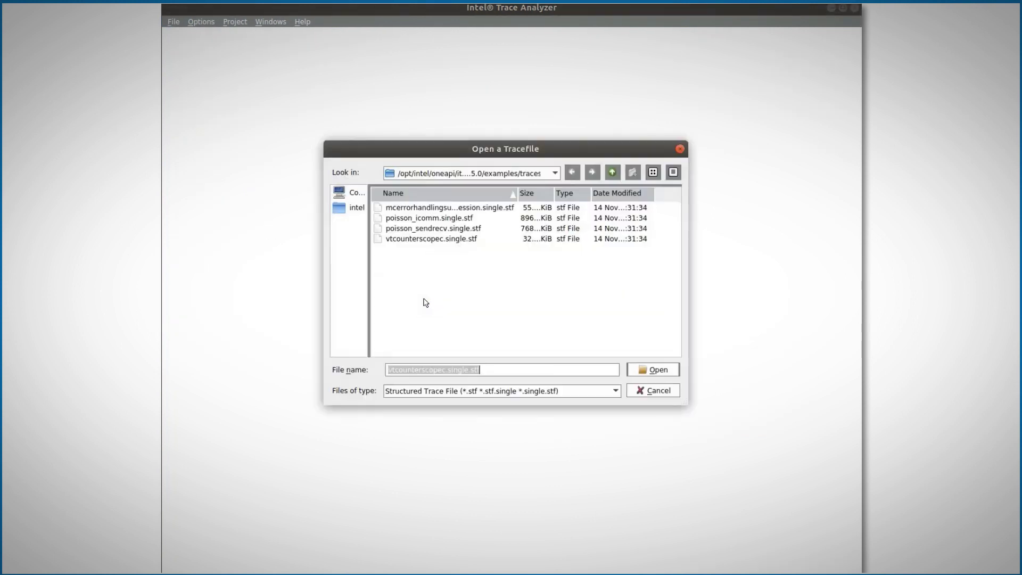
{"action": "double_click", "coordinate": [420, 208]}
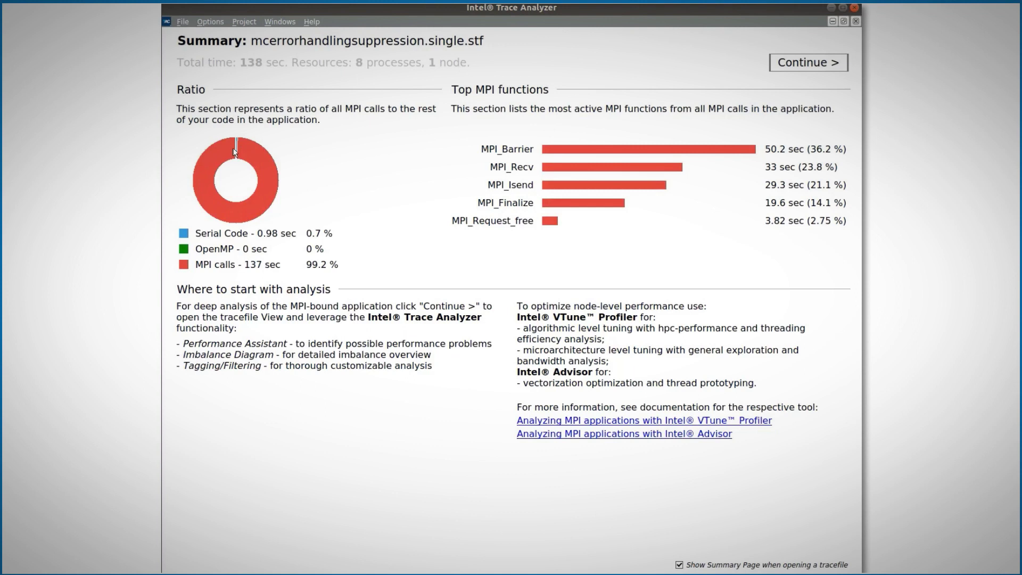
{"action": "left_click", "coordinate": [856, 21]}
{"action": "left_click", "coordinate": [431, 299]}
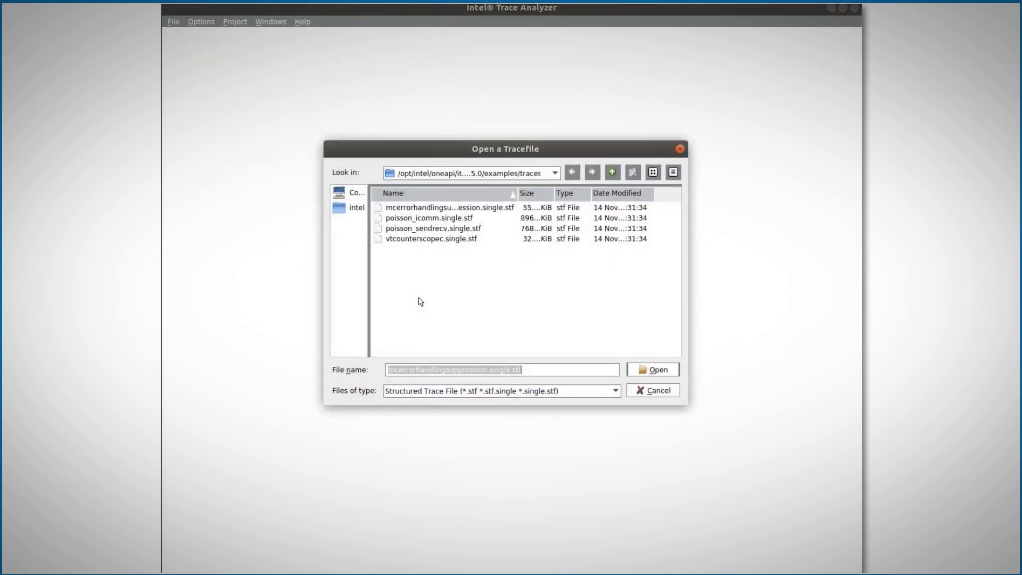
{"action": "double_click", "coordinate": [423, 229]}
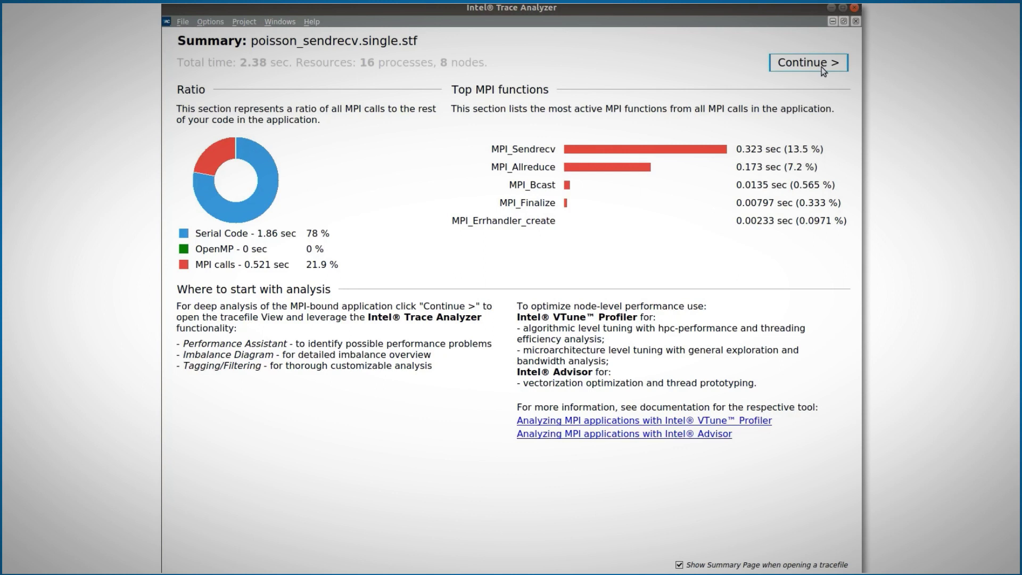
Leave the Summary page and read the Late Sender and Wait at Barrier explanations.
{"action": "key", "text": "Return"}
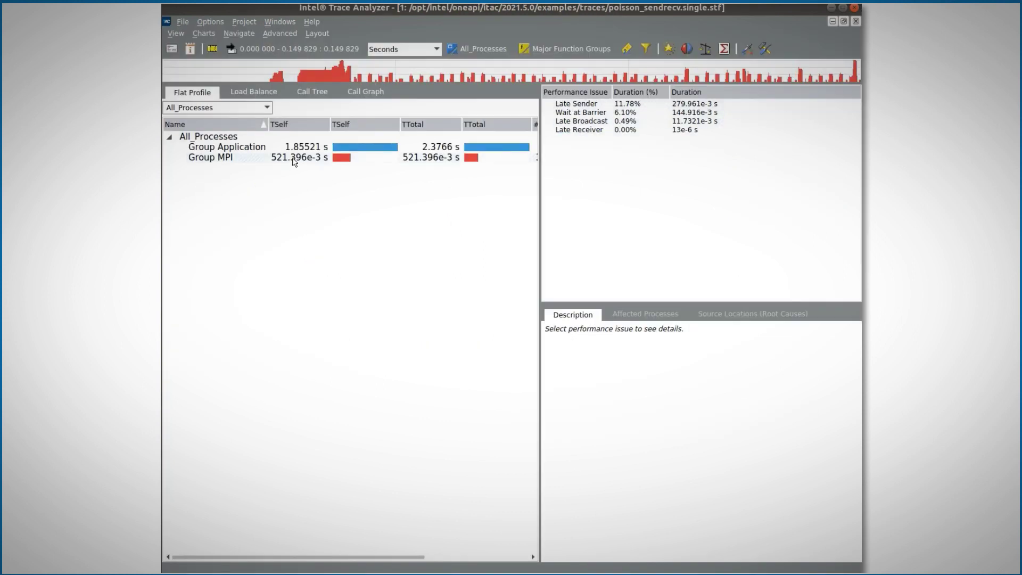
{"action": "left_click", "coordinate": [576, 103]}
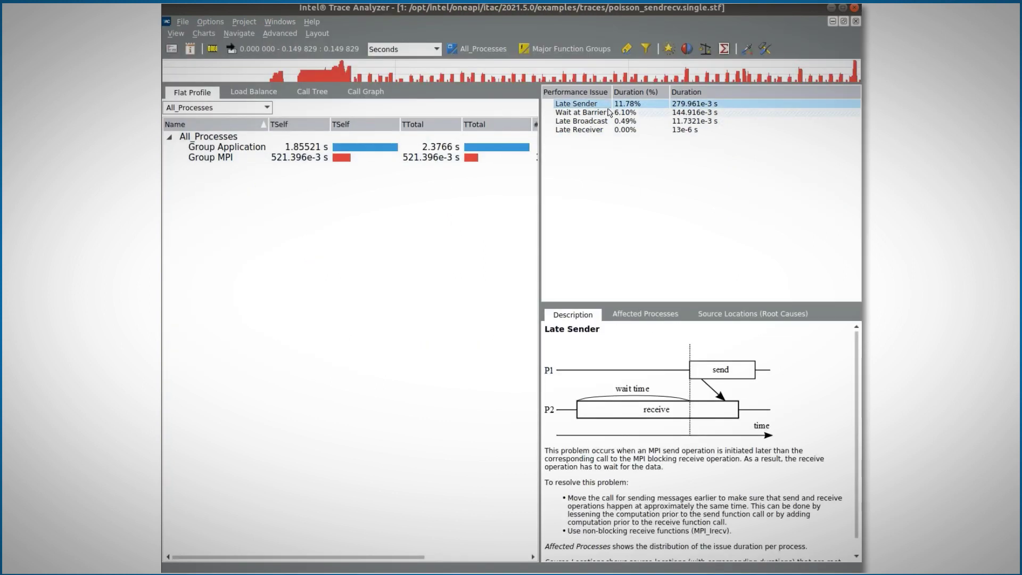
{"action": "left_click", "coordinate": [591, 113]}
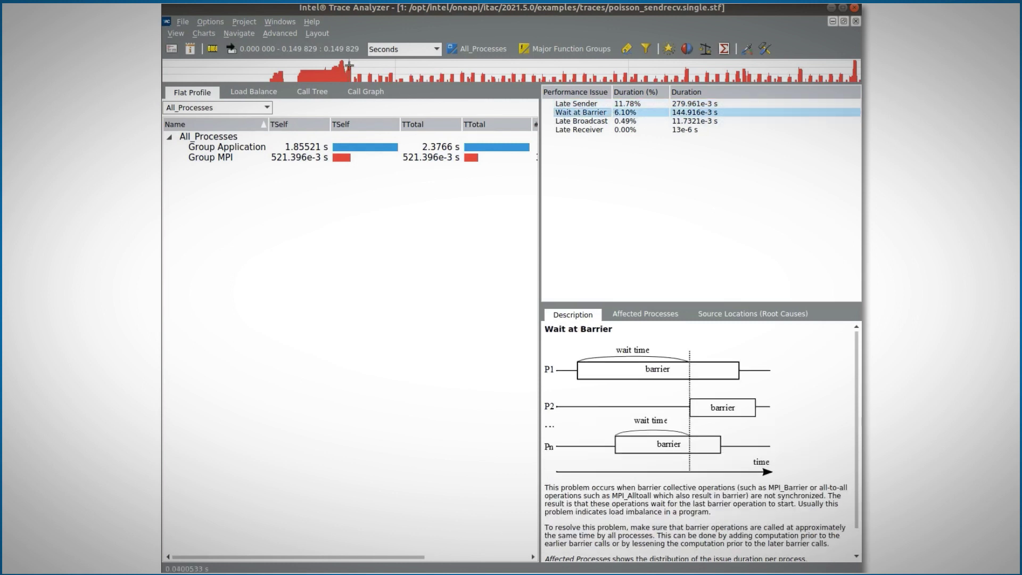
{"action": "left_click", "coordinate": [204, 34]}
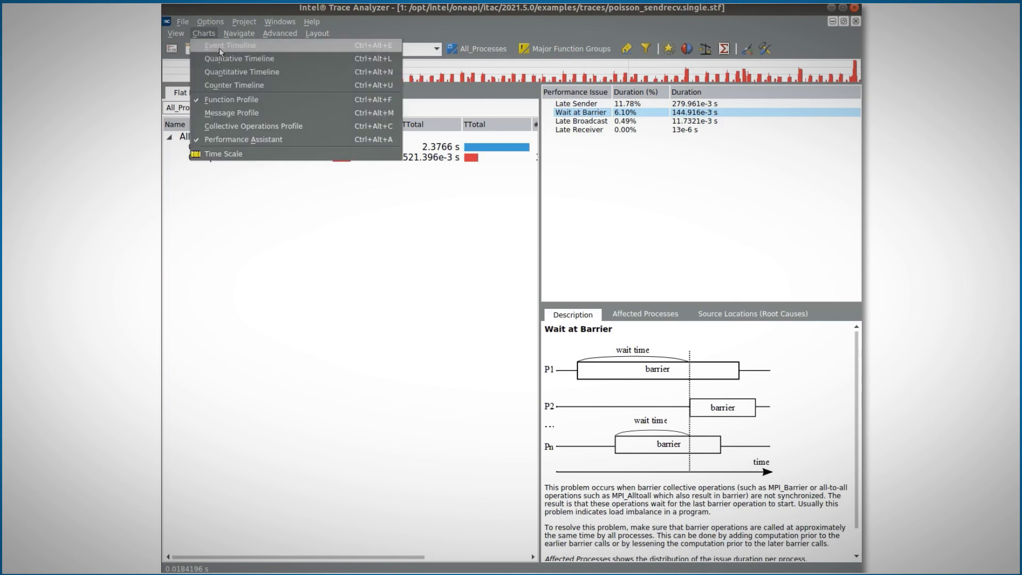
Add the Event Timeline and zoom it from 0.022–0.043 s to a ~5 ms window.
{"action": "left_click", "coordinate": [222, 47]}
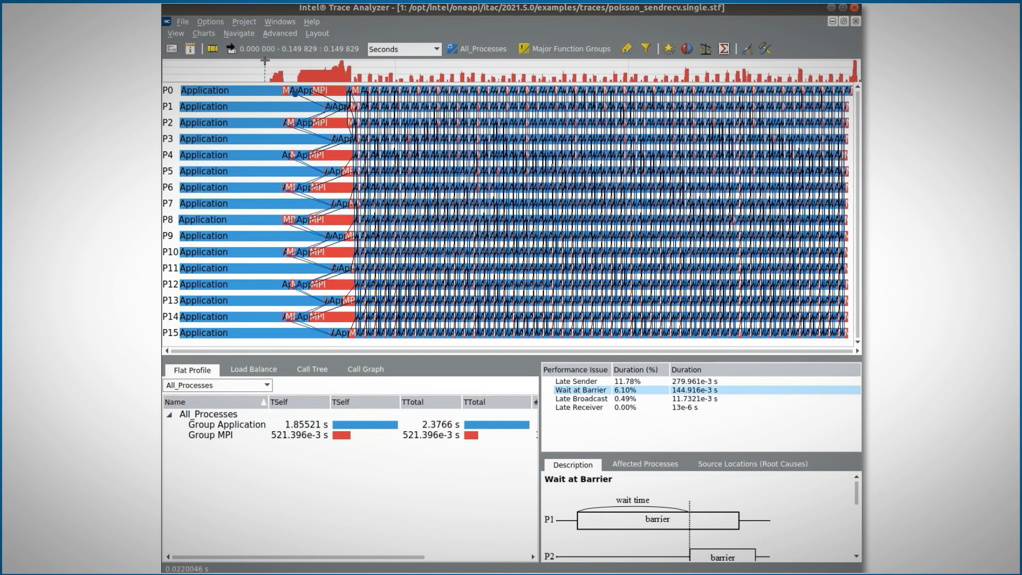
{"action": "left_click_drag", "start_coordinate": [266, 60], "coordinate": [363, 64]}
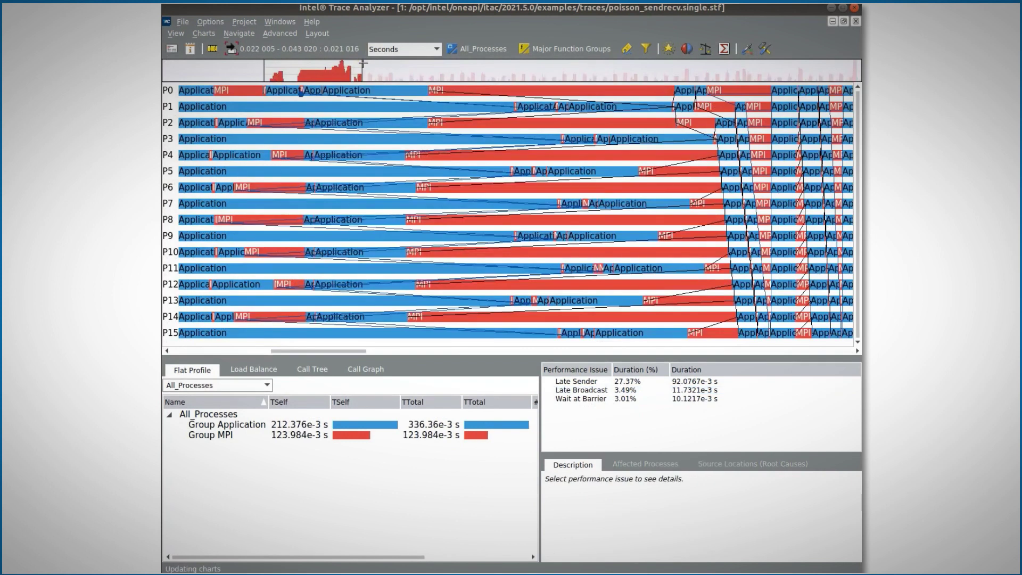
{"action": "left_click_drag", "start_coordinate": [280, 70], "coordinate": [383, 69]}
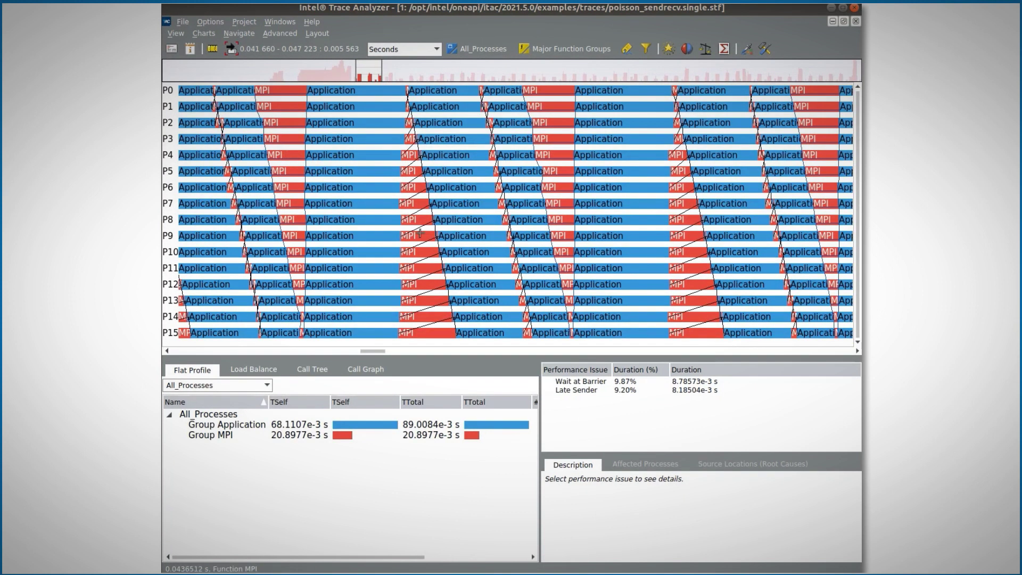
{"action": "left_click", "coordinate": [204, 34]}
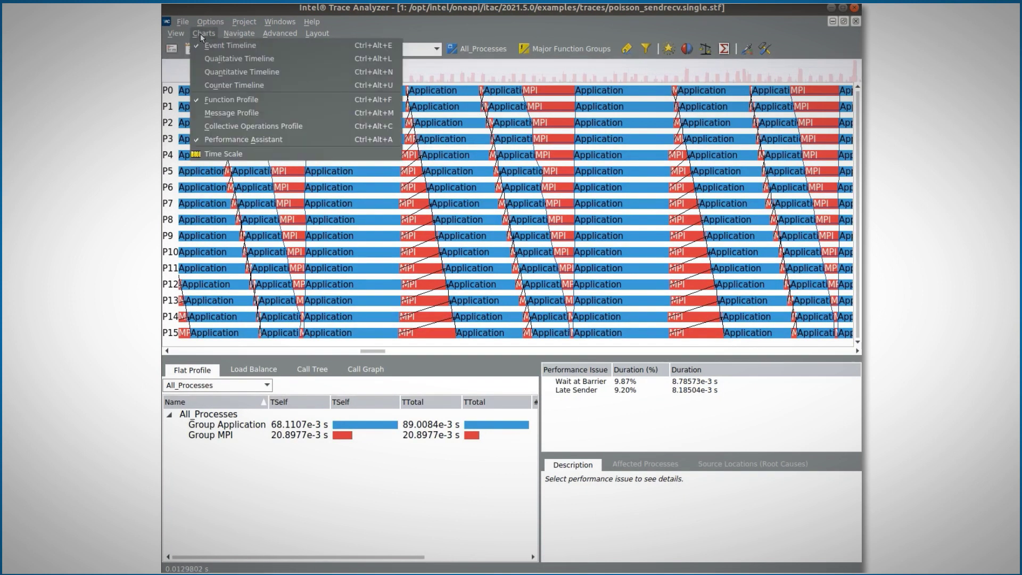
Add the Message Profile matrix and widen the timeline to the 0.029–0.042 s stretch.
{"action": "left_click", "coordinate": [220, 114]}
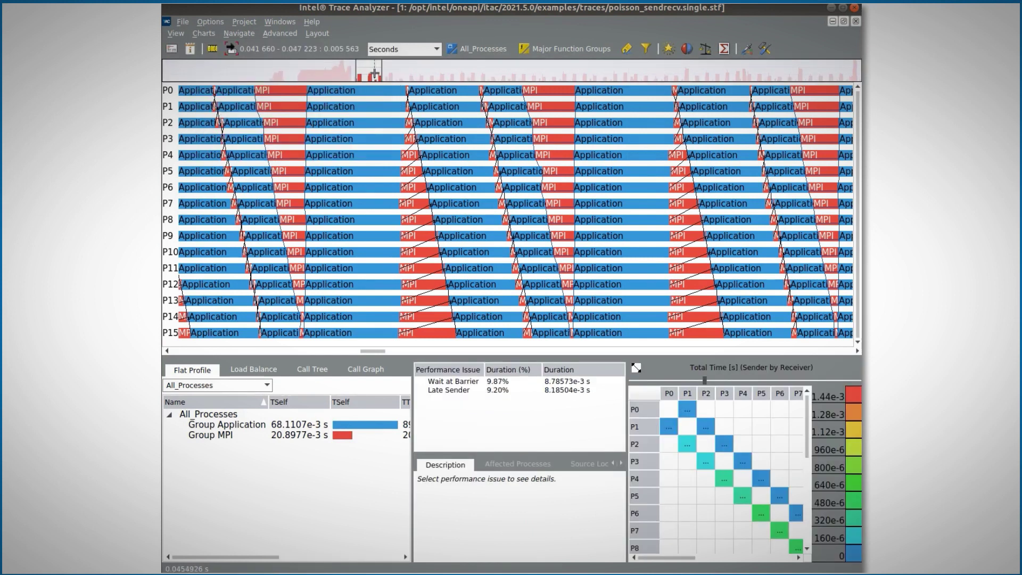
{"action": "left_click", "coordinate": [350, 73]}
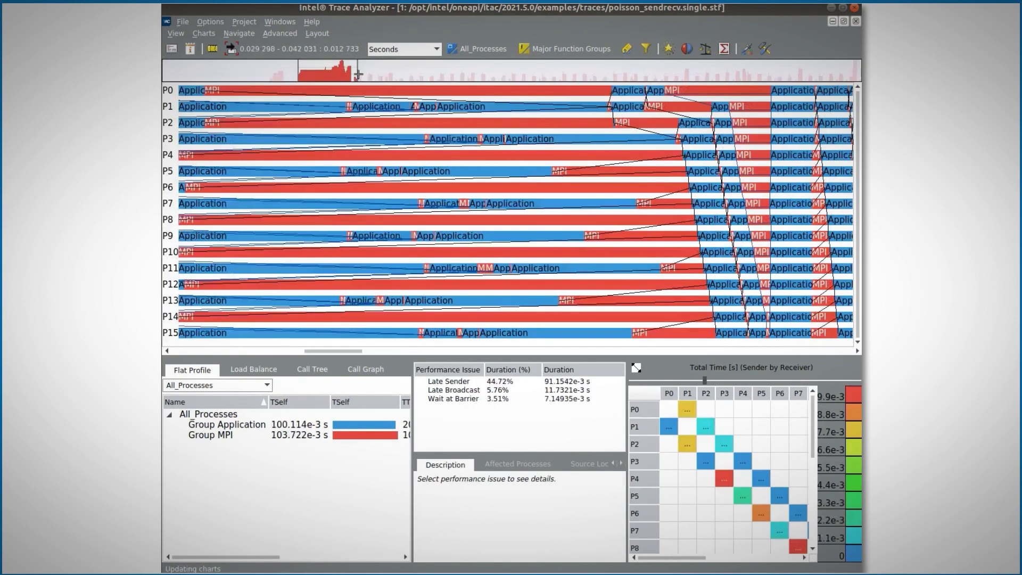